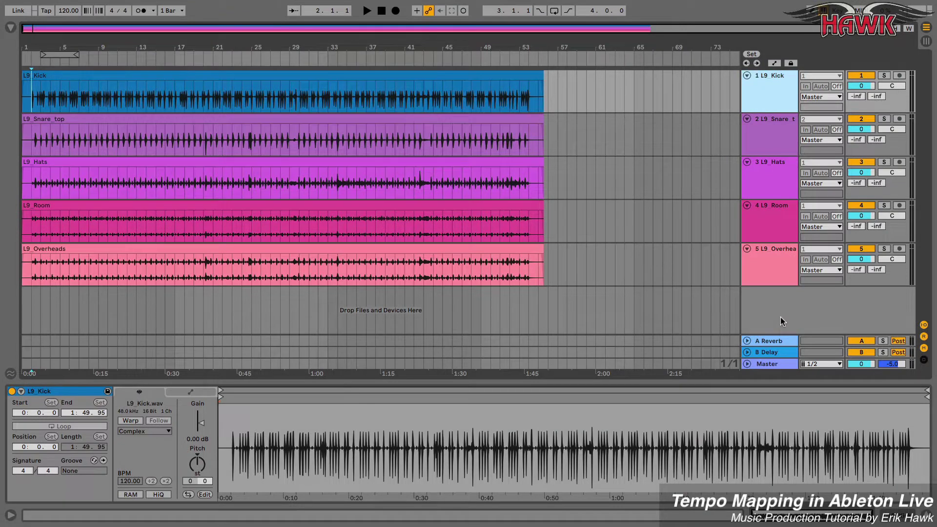
Deactivate Kick, Snare_top, Hats and Room, and launch the Overheads clip alone in Session View
{"action": "key", "text": "space"}
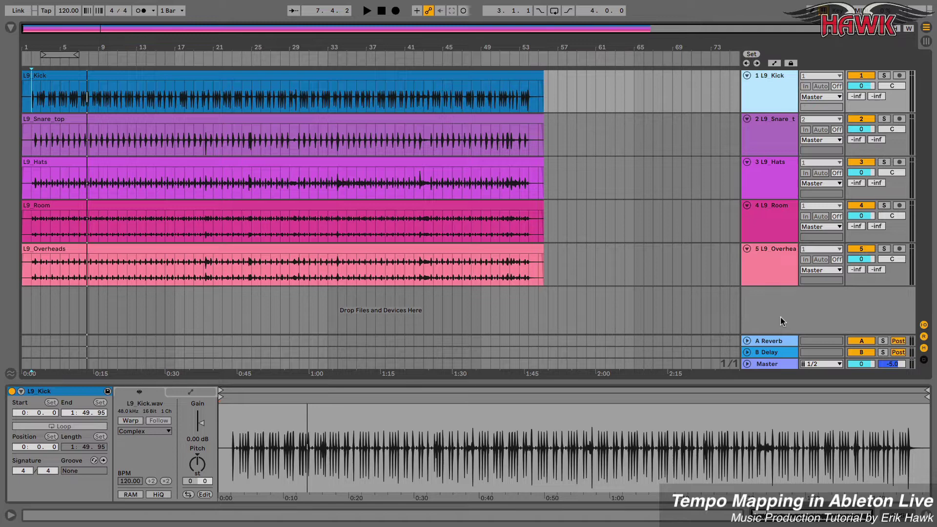
{"action": "left_click", "coordinate": [861, 75]}
{"action": "left_click", "coordinate": [859, 119]}
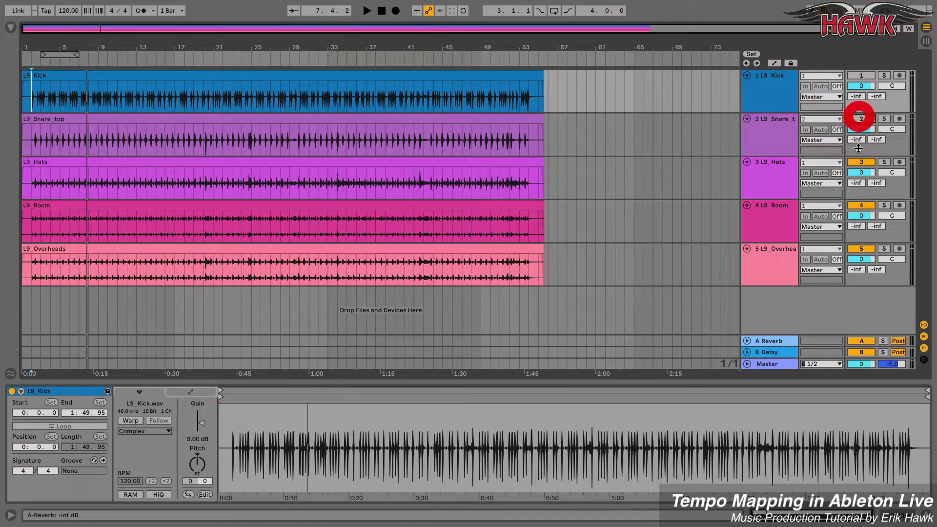
{"action": "left_click", "coordinate": [860, 161]}
{"action": "left_click", "coordinate": [861, 206]}
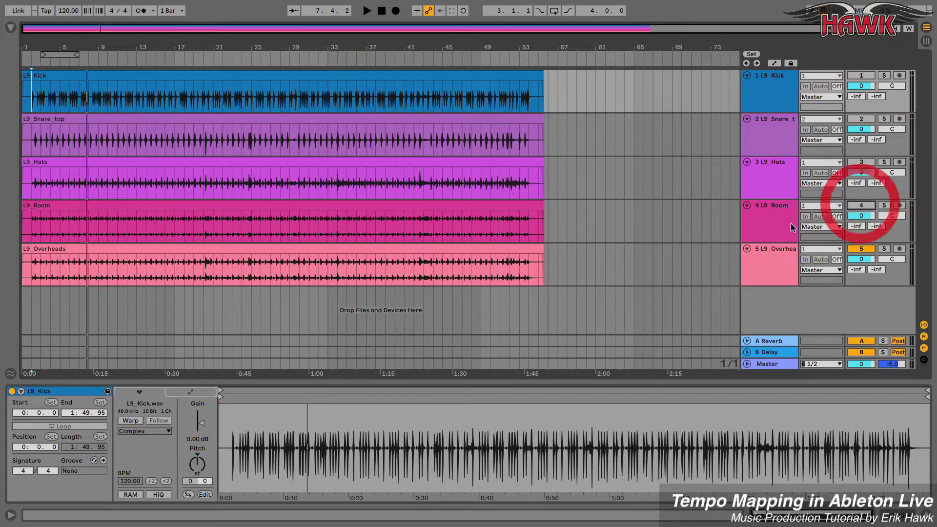
{"action": "left_click_drag", "start_coordinate": [498, 251], "coordinate": [297, 40]}
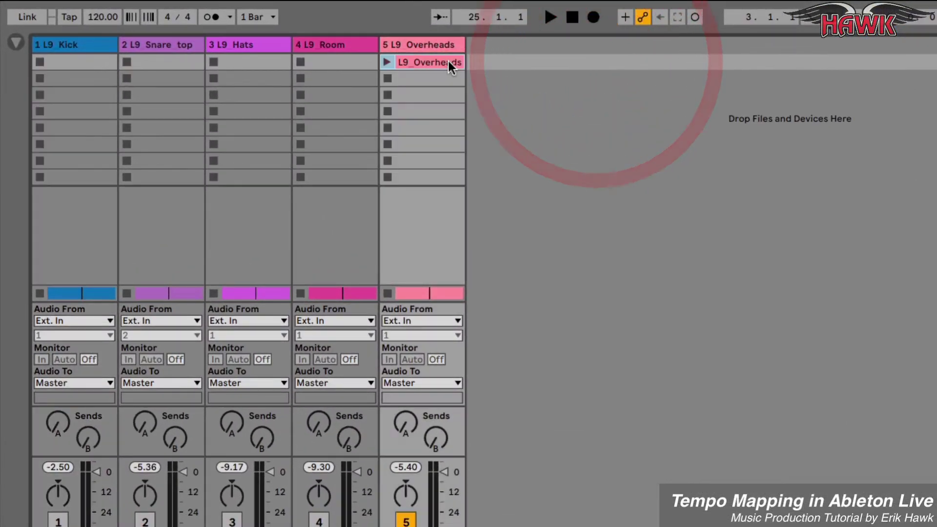
{"action": "left_click", "coordinate": [385, 63]}
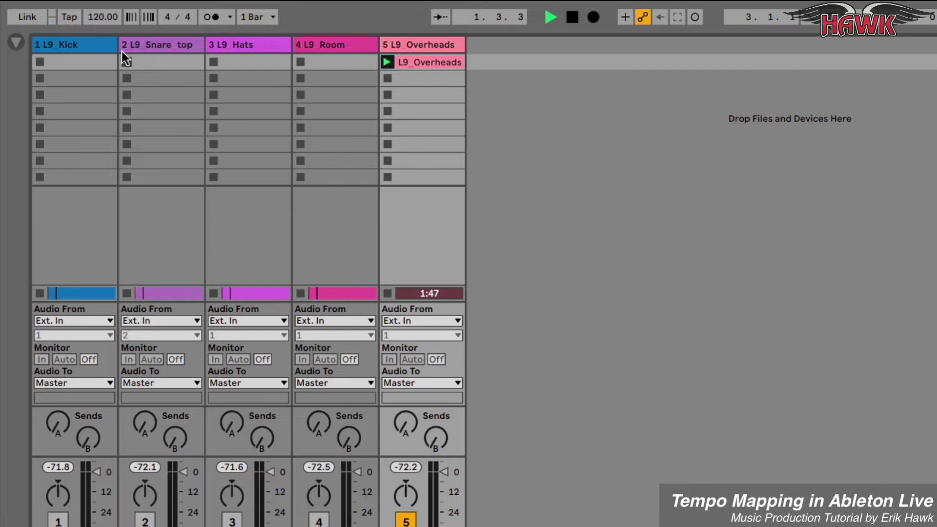
Tap the tempo along with the overheads to 104.25 BPM, then stop playback and the clip
{"action": "left_click", "coordinate": [68, 17]}
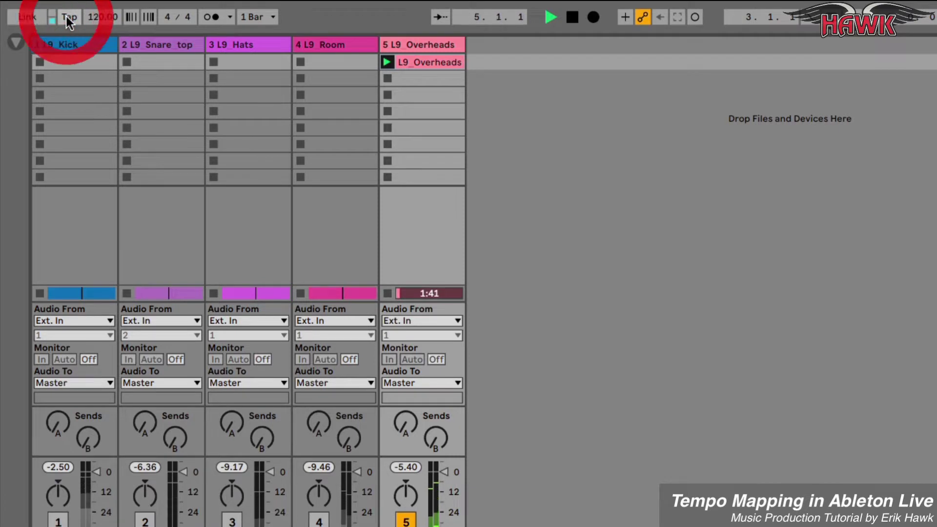
{"action": "left_click", "coordinate": [67, 17]}
{"action": "left_click", "coordinate": [67, 17]}
{"action": "left_click", "coordinate": [68, 18]}
{"action": "left_click", "coordinate": [67, 17]}
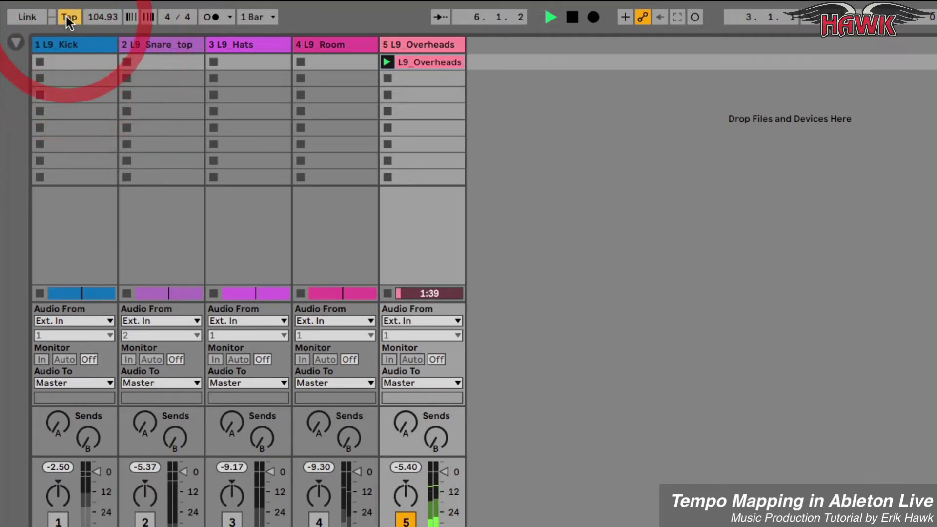
{"action": "left_click", "coordinate": [67, 18]}
{"action": "left_click", "coordinate": [67, 17]}
{"action": "left_click", "coordinate": [68, 17]}
{"action": "left_click", "coordinate": [67, 17]}
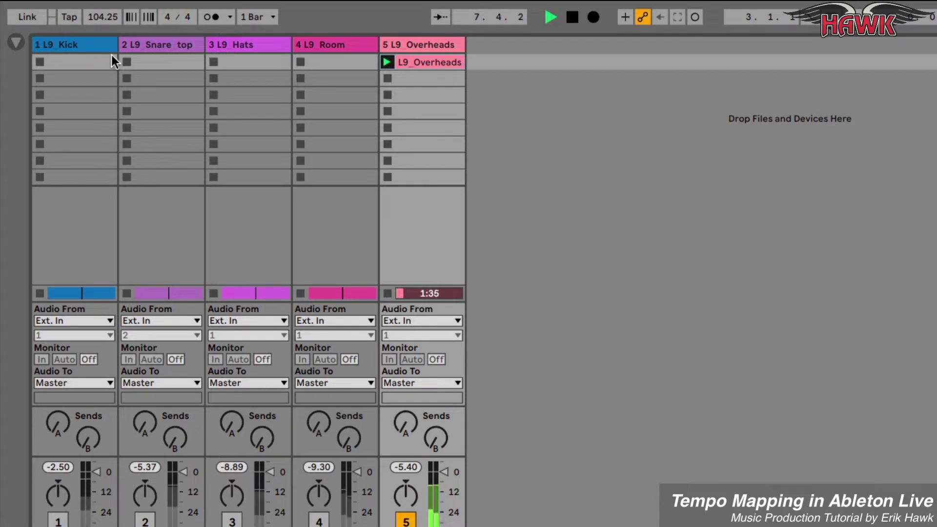
{"action": "key", "text": "space"}
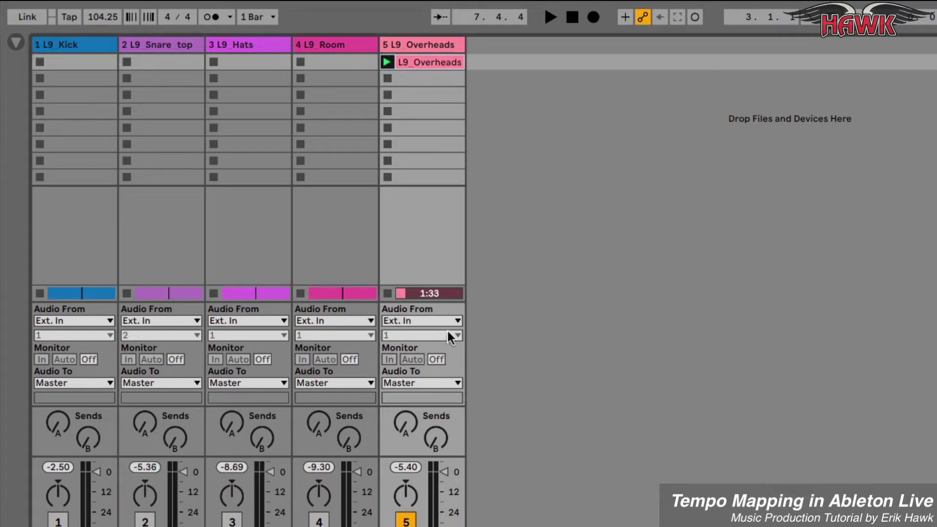
{"action": "left_click", "coordinate": [387, 294]}
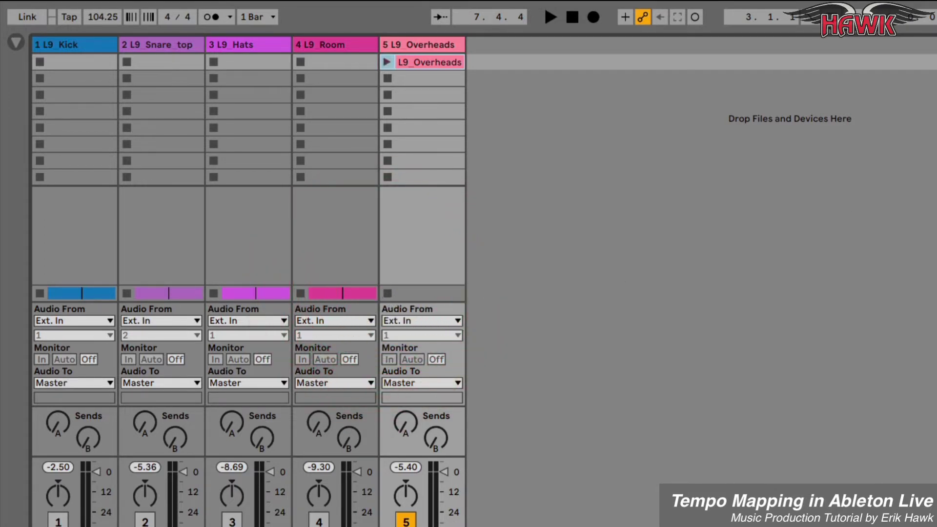
In Arrangement View, enter 104 BPM as the tempo and go back to the arrangement clips
{"action": "key", "text": "Tab"}
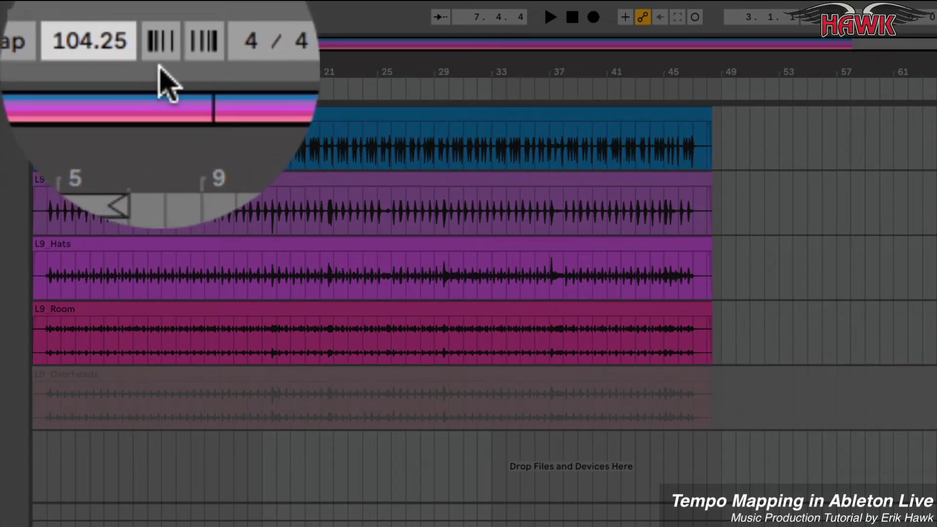
{"action": "type", "text": "104"}
{"action": "key", "text": "Return"}
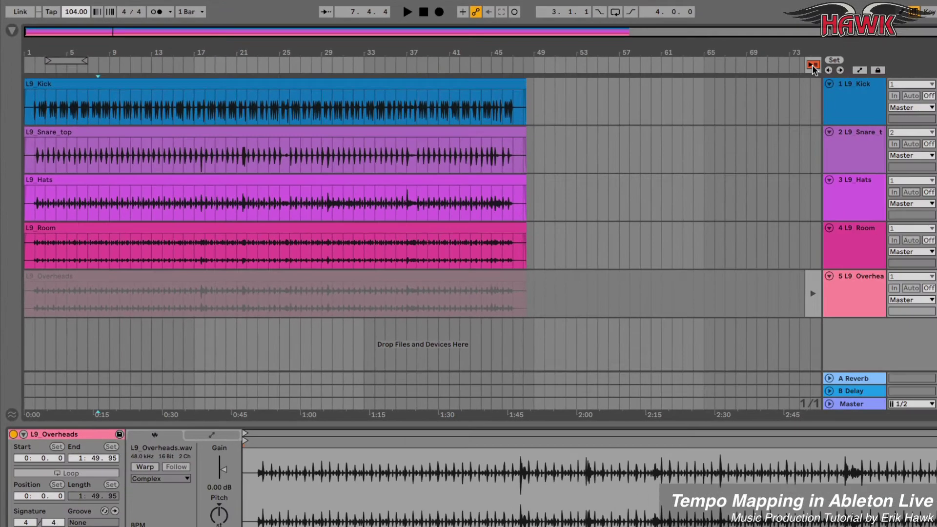
{"action": "left_click", "coordinate": [812, 65]}
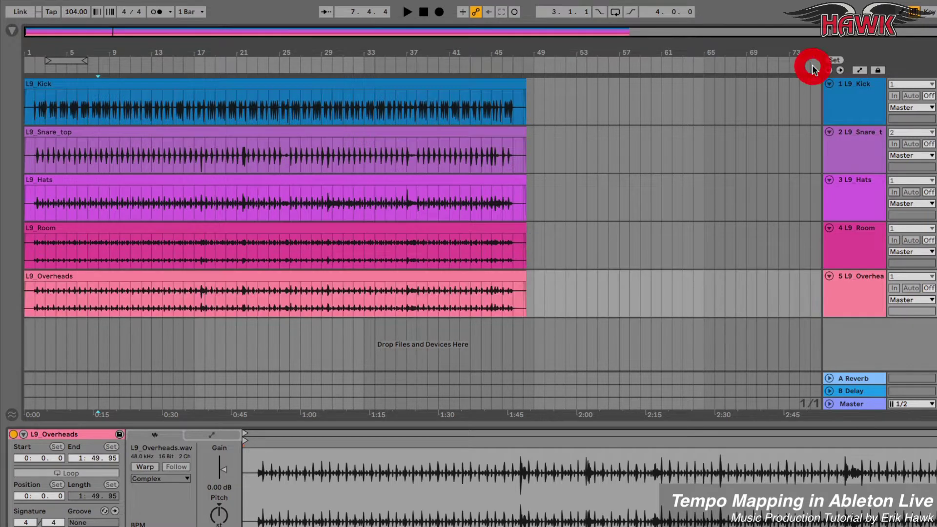
{"action": "left_click", "coordinate": [196, 94]}
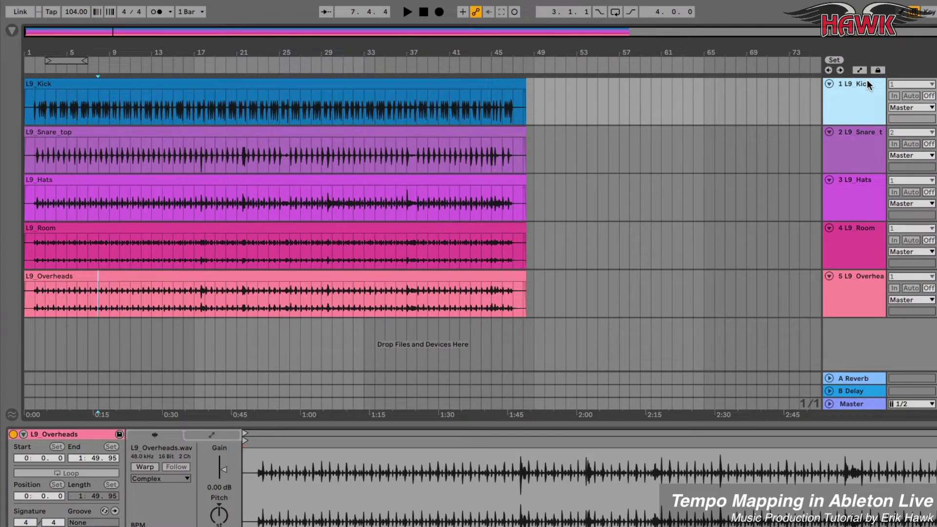
Move the Kick track below Overheads and make its warped clip the Warp Leader
{"action": "left_click_drag", "start_coordinate": [866, 80], "coordinate": [857, 311]}
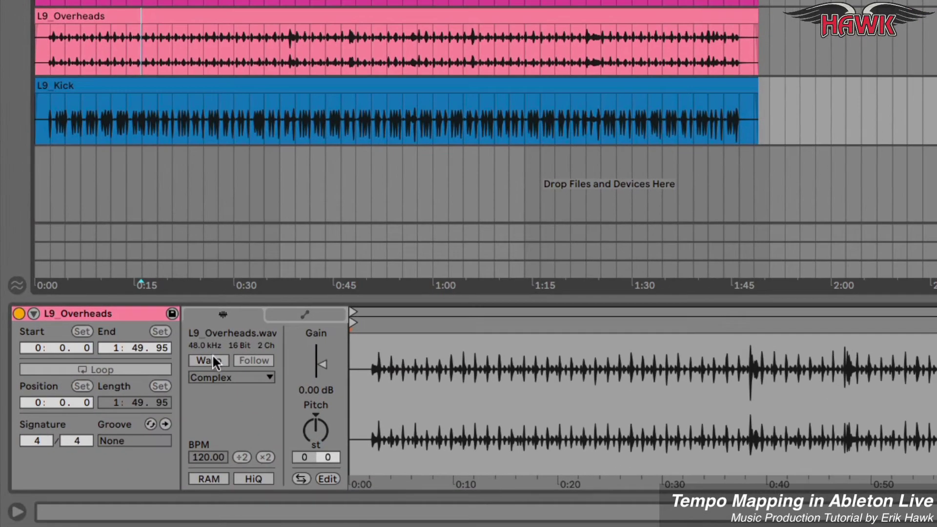
{"action": "left_click", "coordinate": [347, 88]}
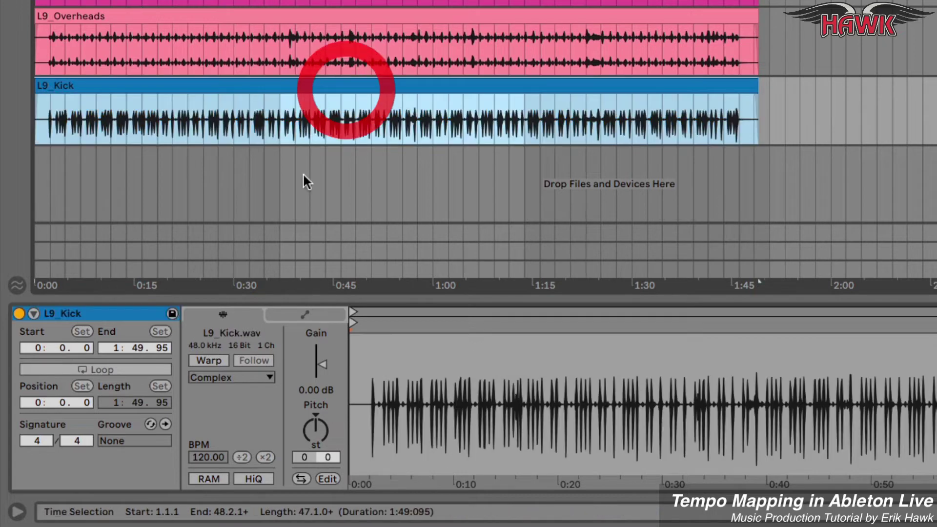
{"action": "left_click", "coordinate": [206, 359]}
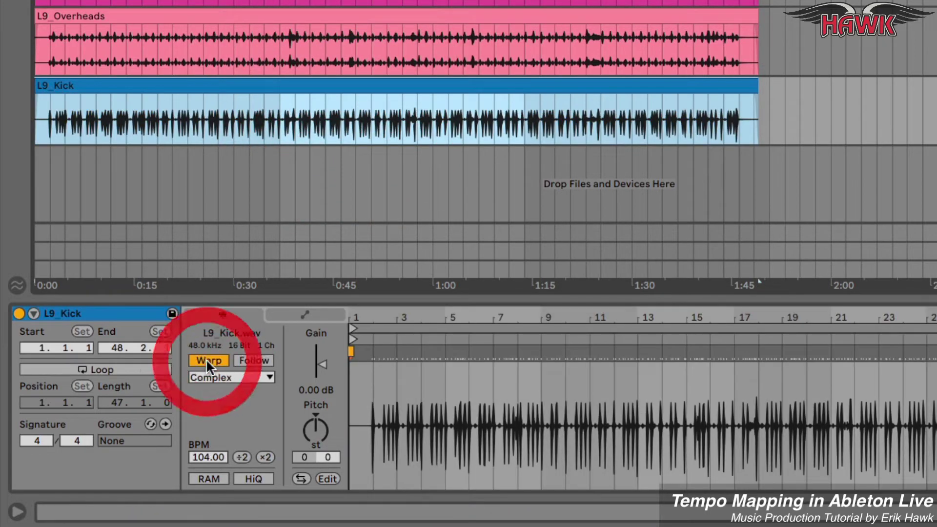
{"action": "left_click", "coordinate": [257, 360]}
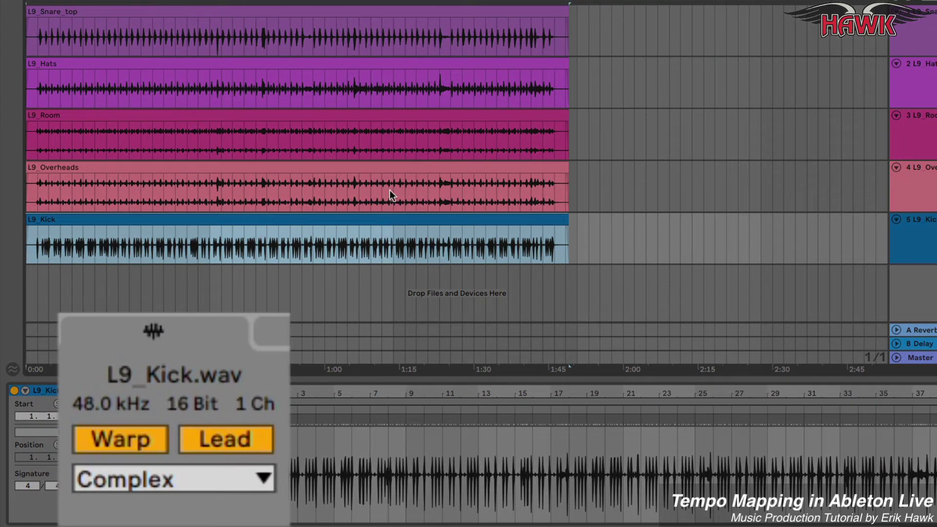
Confirm that the Overheads, Room, Hats and Snare_top clips are unwarped, then reselect the Kick clip
{"action": "left_click", "coordinate": [393, 173]}
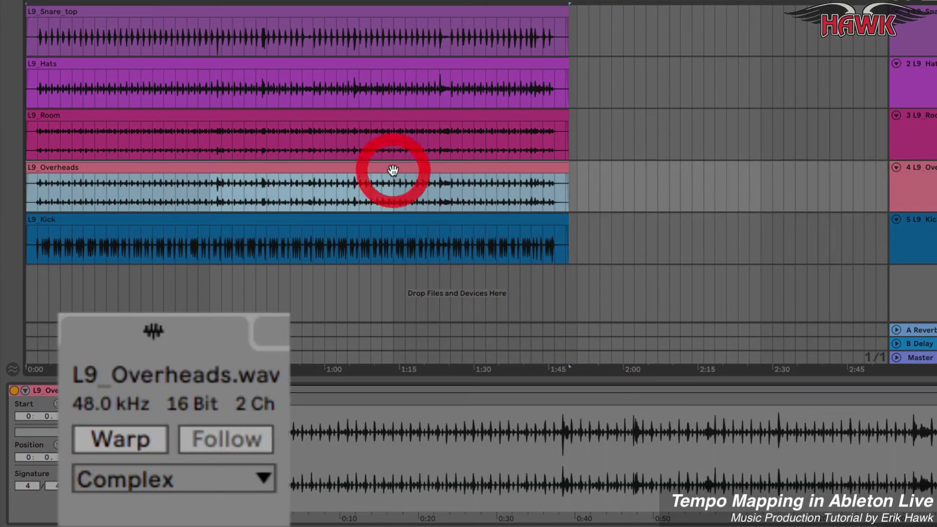
{"action": "left_click", "coordinate": [395, 125]}
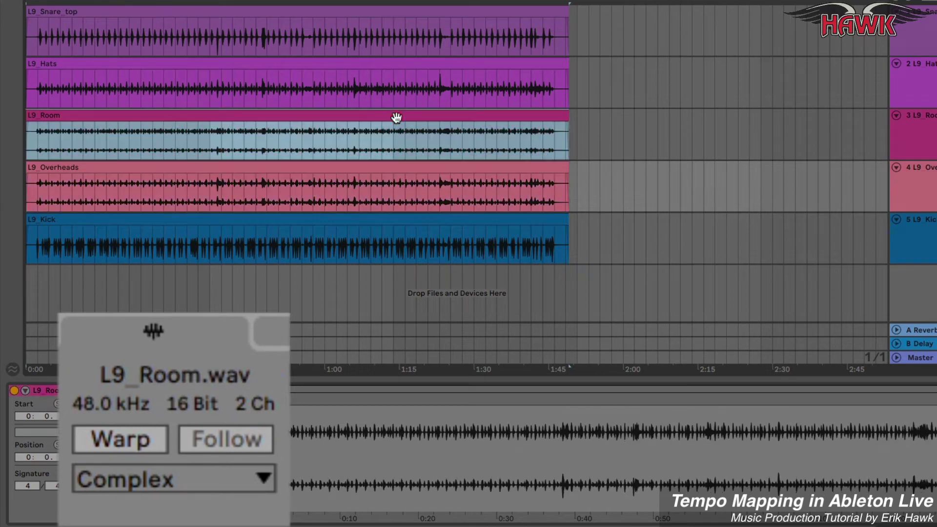
{"action": "left_click", "coordinate": [407, 68]}
{"action": "left_click", "coordinate": [417, 15]}
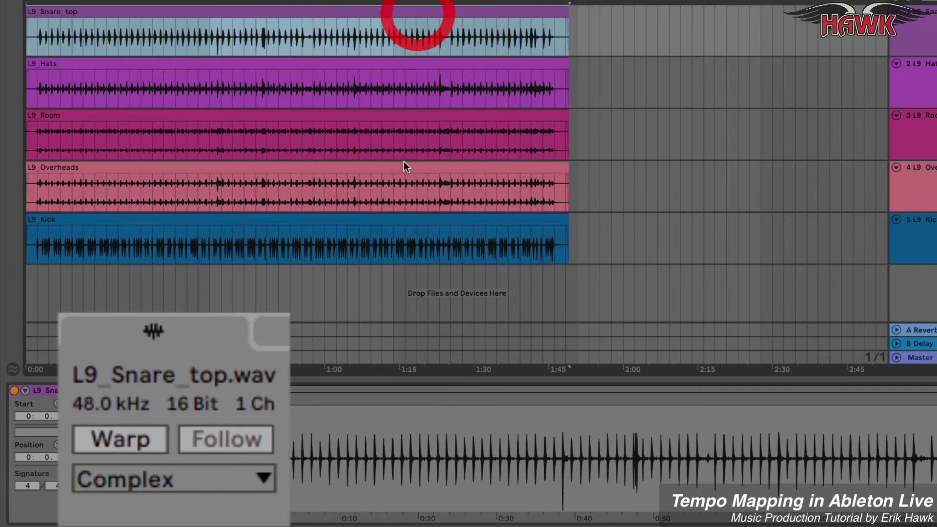
{"action": "left_click", "coordinate": [407, 221]}
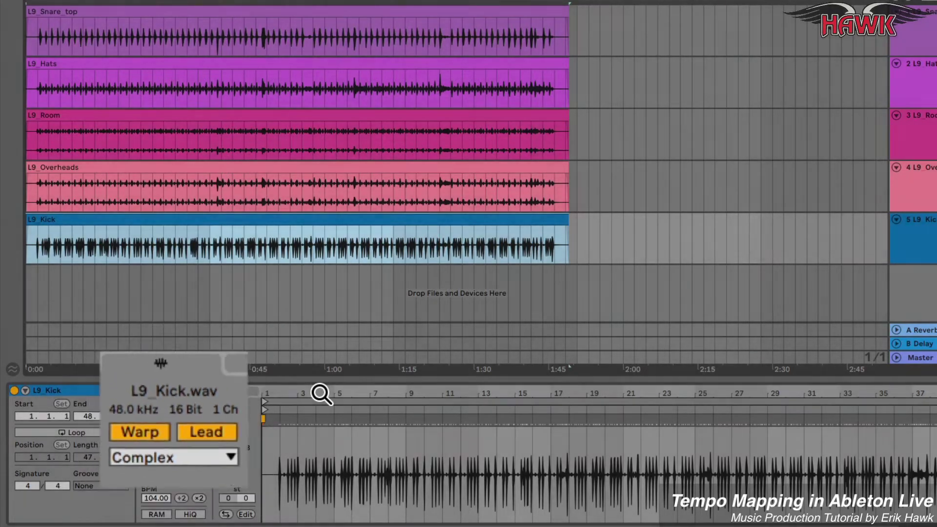
Zoom in and add kick warp markers at bars 2, 7 and 4, dragging the bar-4 marker right
{"action": "mouse_move", "coordinate": [305, 393]}
{"action": "left_mouse_down"}
{"action": "mouse_move", "coordinate": [305, 429]}
{"action": "mouse_move", "coordinate": [417, 429]}
{"action": "left_mouse_up"}
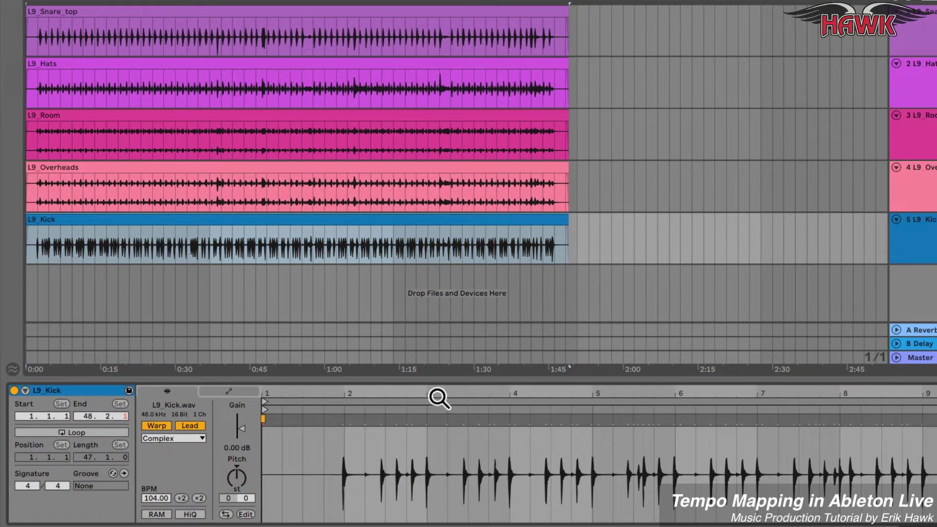
{"action": "left_click", "coordinate": [346, 421]}
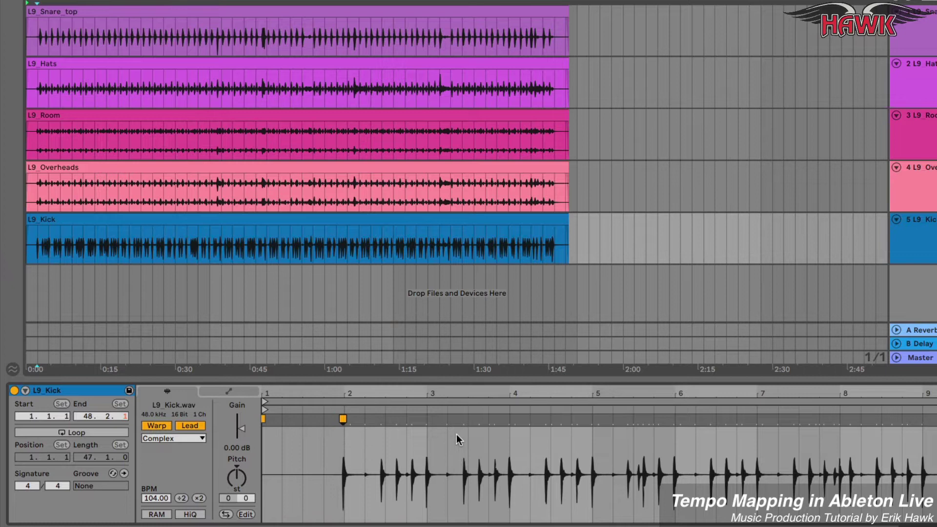
{"action": "left_click", "coordinate": [757, 420]}
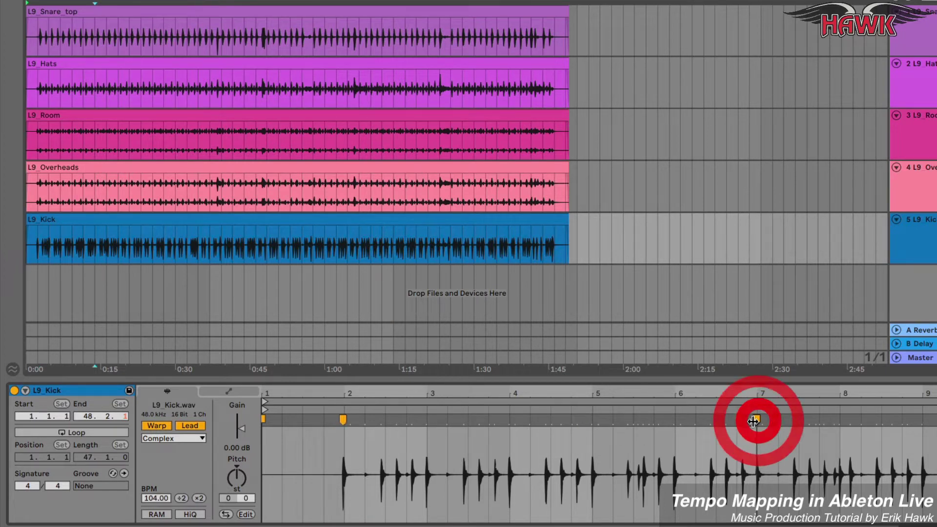
{"action": "left_click", "coordinate": [510, 420]}
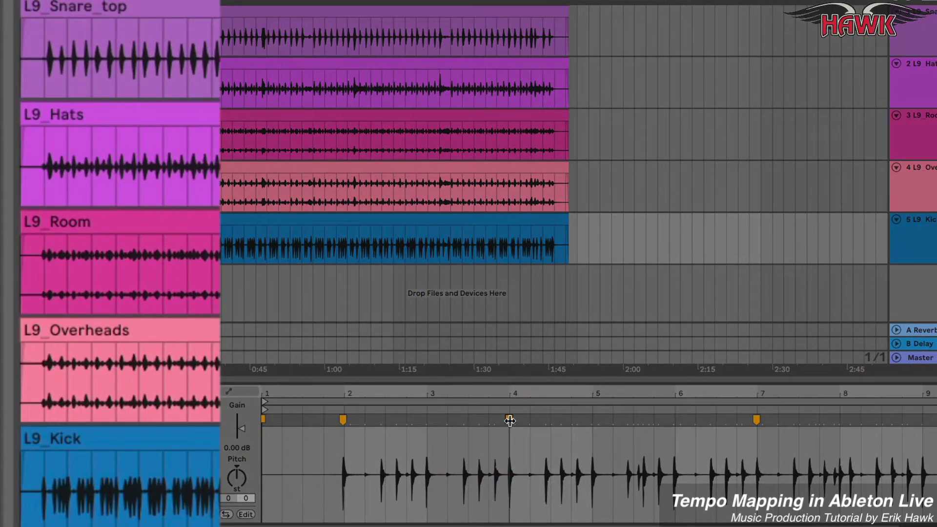
{"action": "mouse_move", "coordinate": [509, 421]}
{"action": "left_mouse_down"}
{"action": "mouse_move", "coordinate": [668, 426]}
{"action": "mouse_move", "coordinate": [439, 424]}
{"action": "mouse_move", "coordinate": [604, 431]}
{"action": "left_mouse_up"}
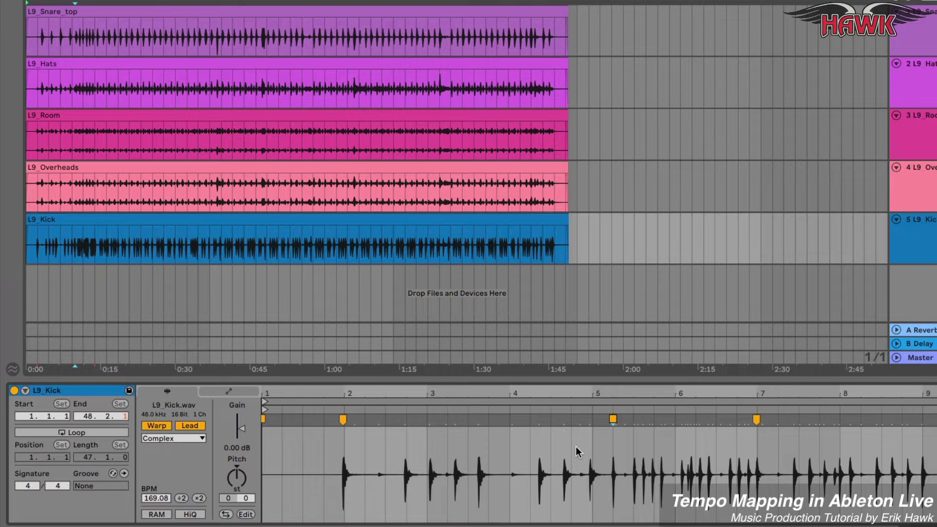
Undo the marker drag and lock the kick hits at beat 2 and bar 3 to the grid
{"action": "key", "text": "ctrl+z"}
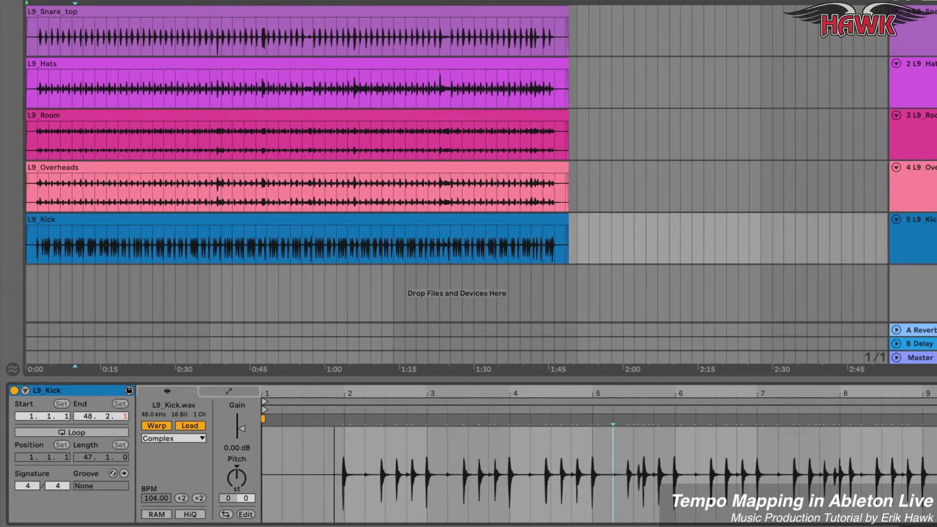
{"action": "key", "text": "plus"}
{"action": "key", "text": "plus"}
{"action": "key", "text": "plus"}
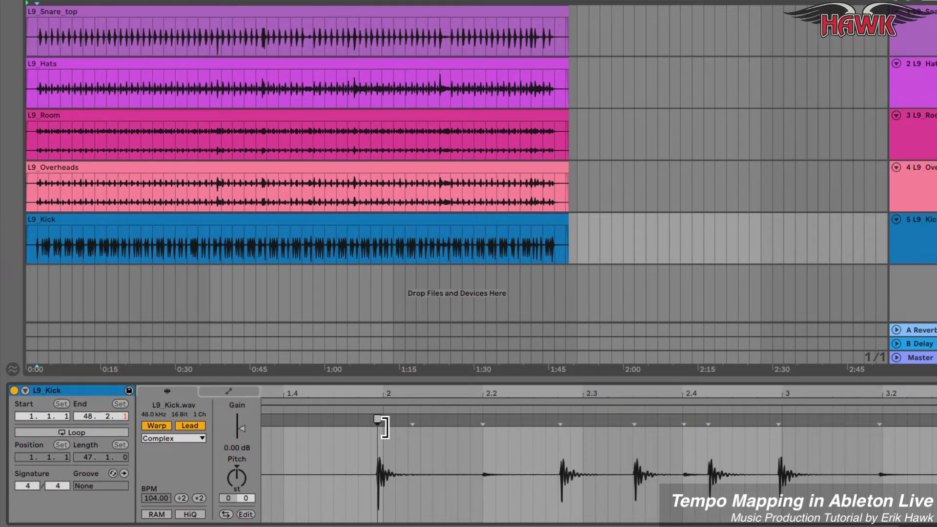
{"action": "double_click", "coordinate": [383, 422]}
{"action": "left_click_drag", "start_coordinate": [382, 427], "coordinate": [387, 428]}
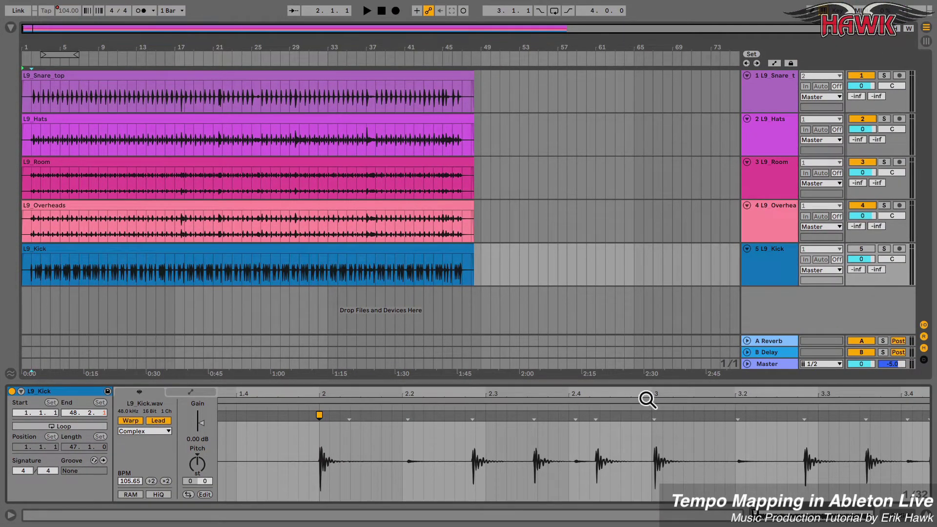
{"action": "mouse_move", "coordinate": [648, 399]}
{"action": "left_mouse_down"}
{"action": "mouse_move", "coordinate": [648, 383]}
{"action": "mouse_move", "coordinate": [613, 382]}
{"action": "left_mouse_up"}
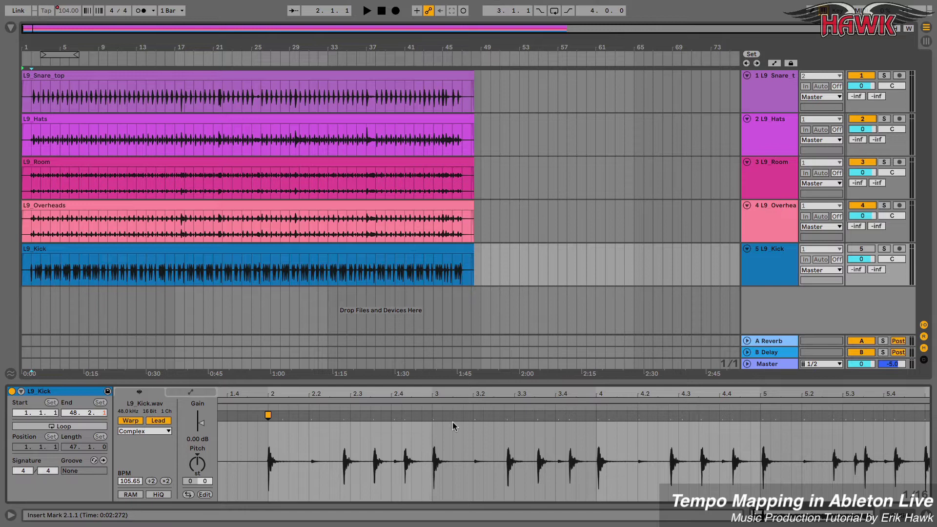
{"action": "mouse_move", "coordinate": [436, 423]}
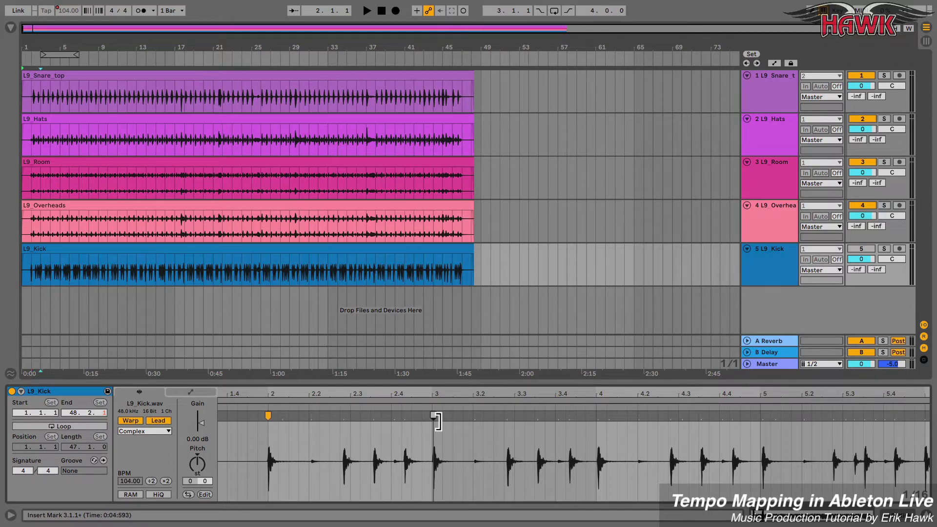
{"action": "left_click_drag", "start_coordinate": [438, 423], "coordinate": [435, 423]}
{"action": "left_click", "coordinate": [435, 421]}
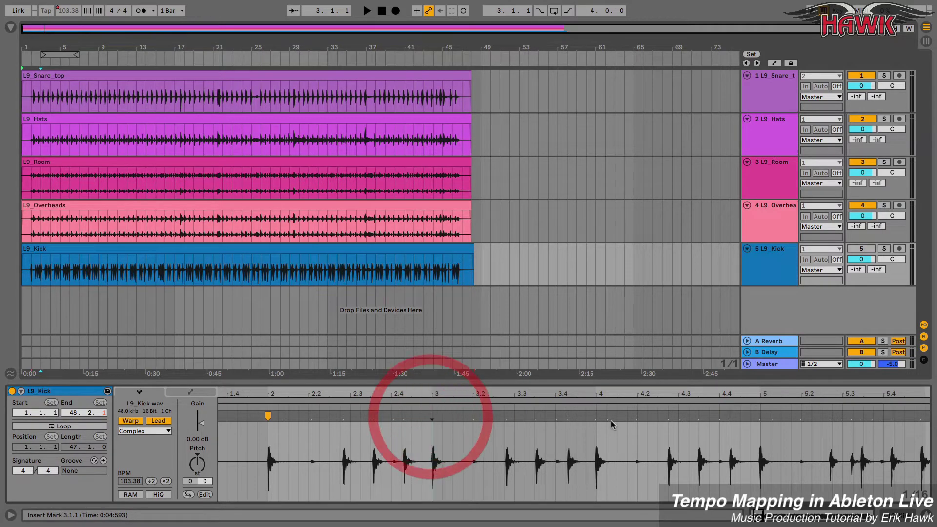
Add warp markers on the kick hits at bars 4, 5, 6 and 7
{"action": "left_click", "coordinate": [596, 418]}
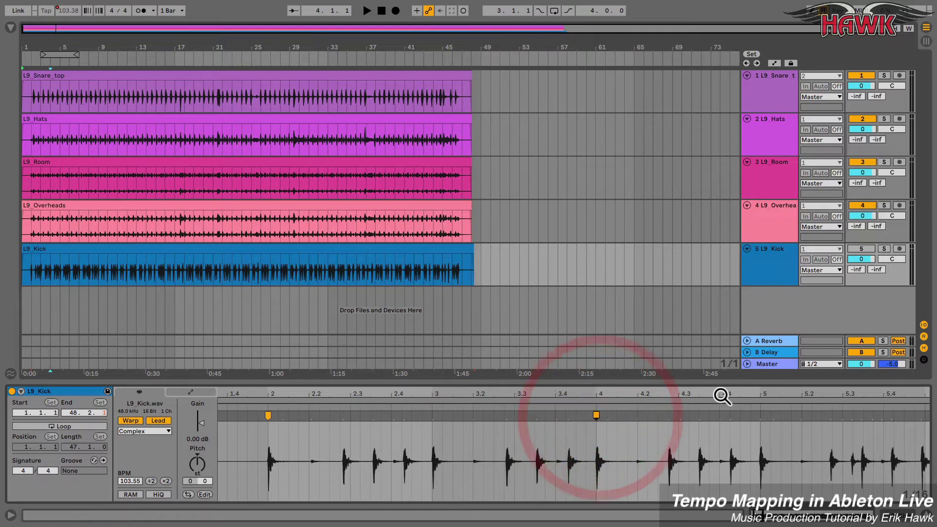
{"action": "mouse_move", "coordinate": [722, 395]}
{"action": "left_mouse_down"}
{"action": "mouse_move", "coordinate": [512, 390]}
{"action": "mouse_move", "coordinate": [499, 417]}
{"action": "left_mouse_up"}
{"action": "double_click", "coordinate": [477, 417]}
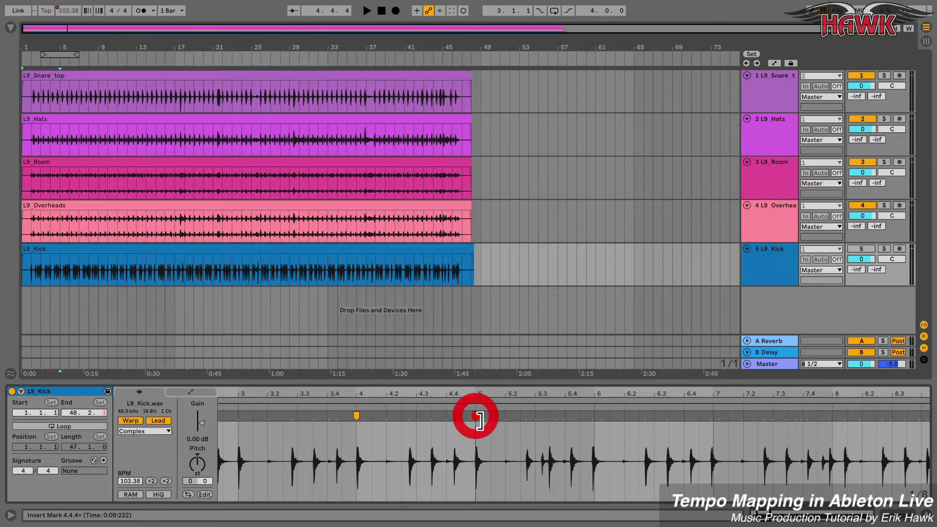
{"action": "left_click", "coordinate": [481, 414]}
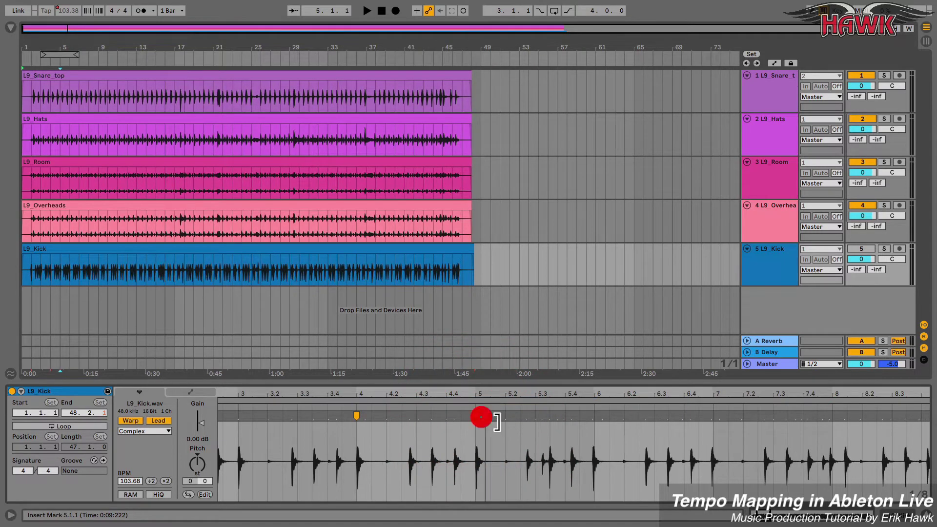
{"action": "double_click", "coordinate": [594, 416]}
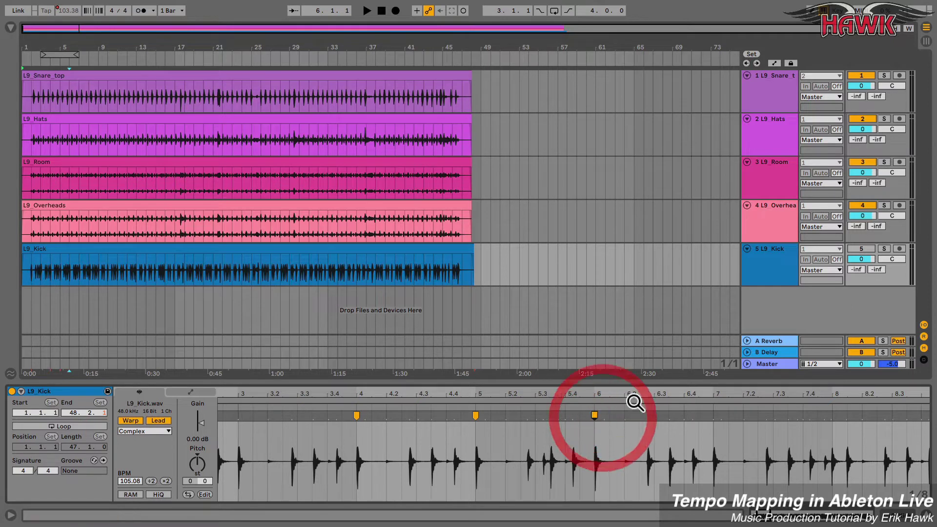
{"action": "left_click_drag", "start_coordinate": [631, 400], "coordinate": [399, 425]}
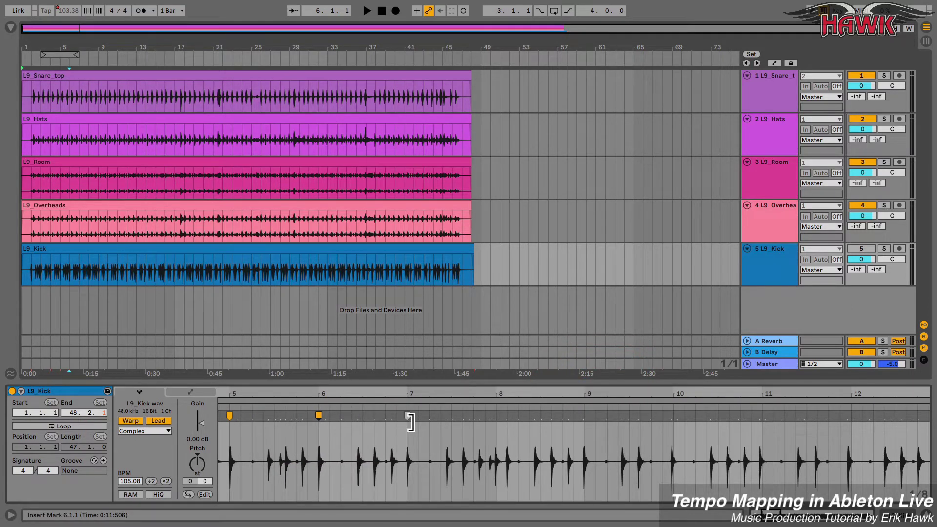
{"action": "double_click", "coordinate": [407, 416]}
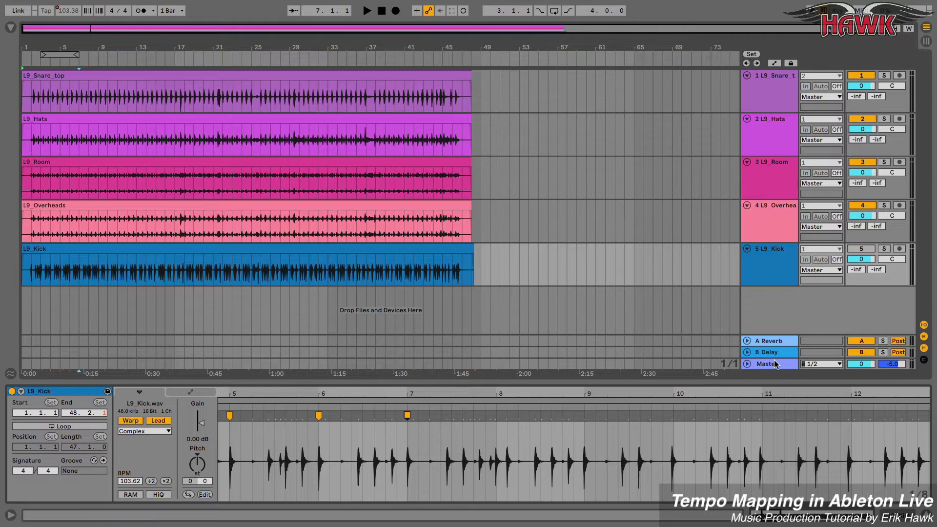
Enlarge the Master track, show its Song Tempo automation, and add a warp marker at the bar-3 kick
{"action": "left_click_drag", "start_coordinate": [781, 357], "coordinate": [780, 311]}
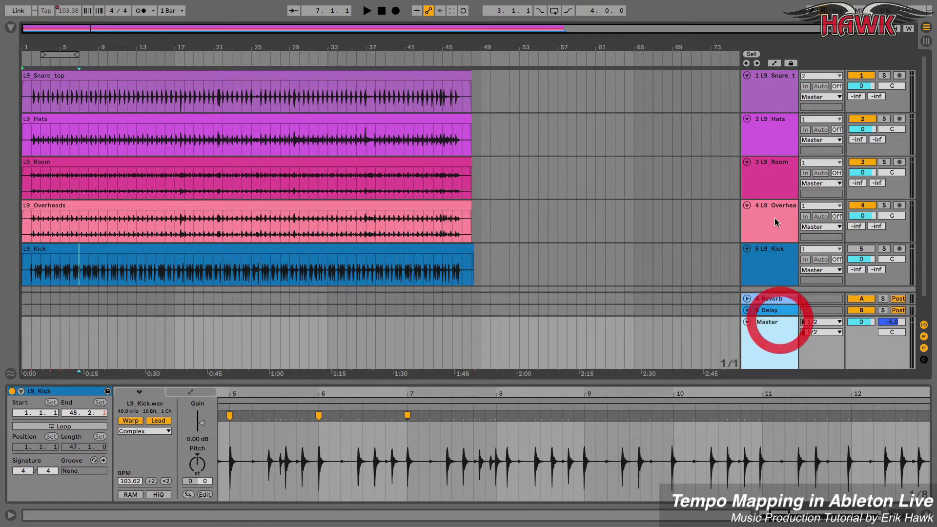
{"action": "left_click", "coordinate": [775, 64]}
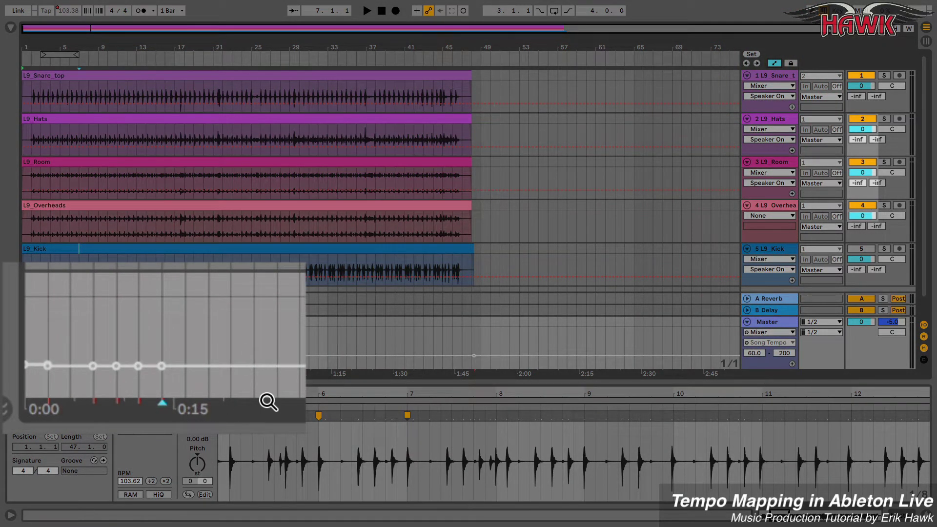
{"action": "scroll", "coordinate": [574, 439], "scroll_direction": "left", "scroll_amount": 5}
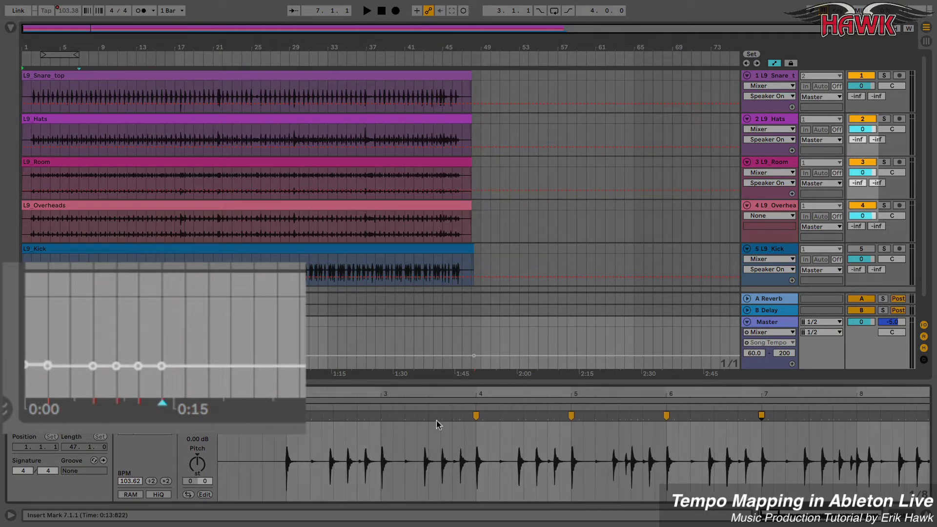
{"action": "double_click", "coordinate": [381, 415]}
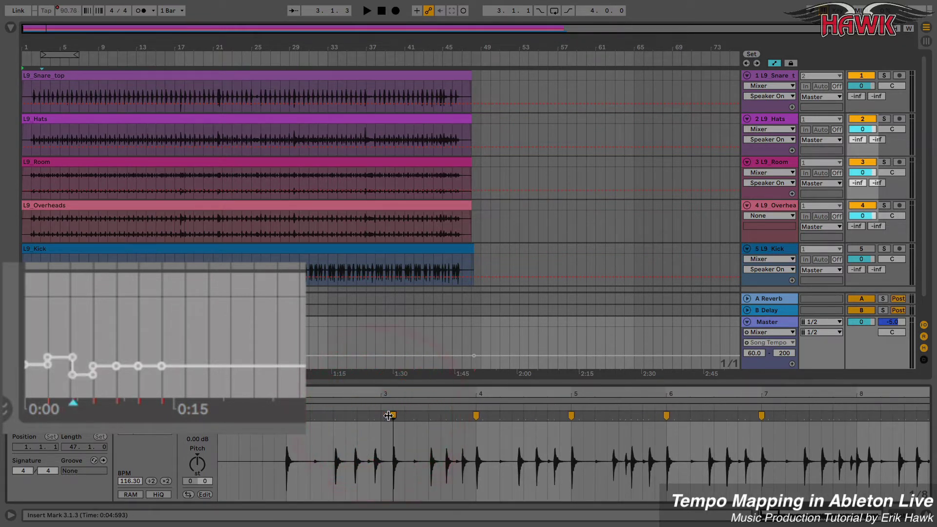
Add kick warp markers on the downbeats of bars 8 through 13
{"action": "left_click", "coordinate": [511, 379]}
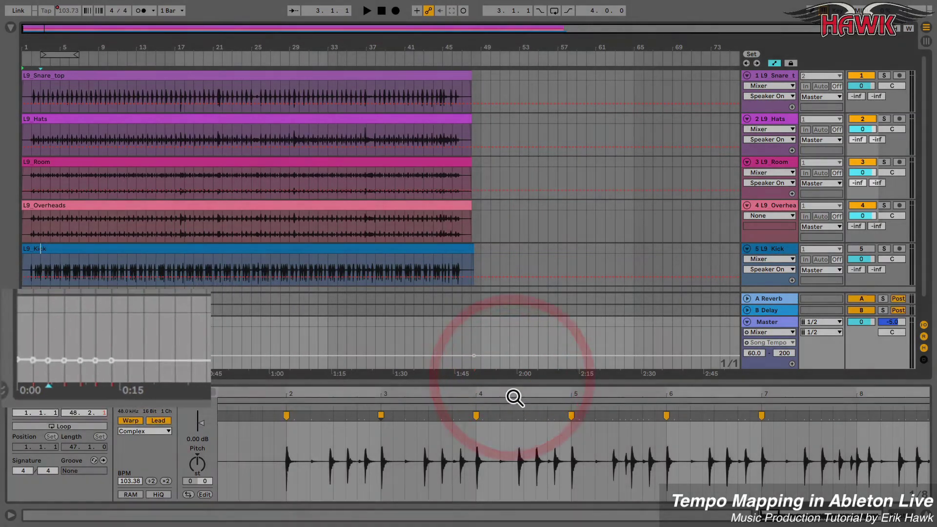
{"action": "key", "text": "minus"}
{"action": "key", "text": "minus"}
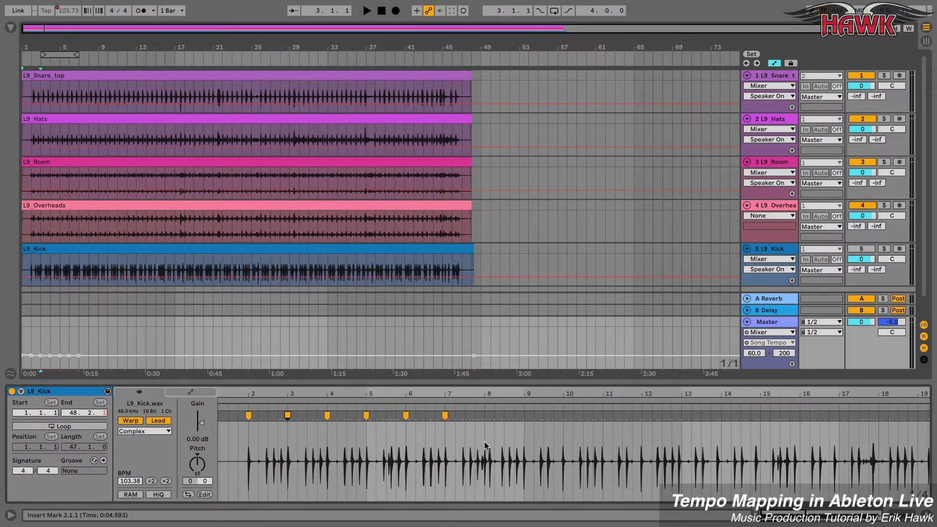
{"action": "key", "text": "plus"}
{"action": "key", "text": "plus"}
{"action": "double_click", "coordinate": [476, 416]}
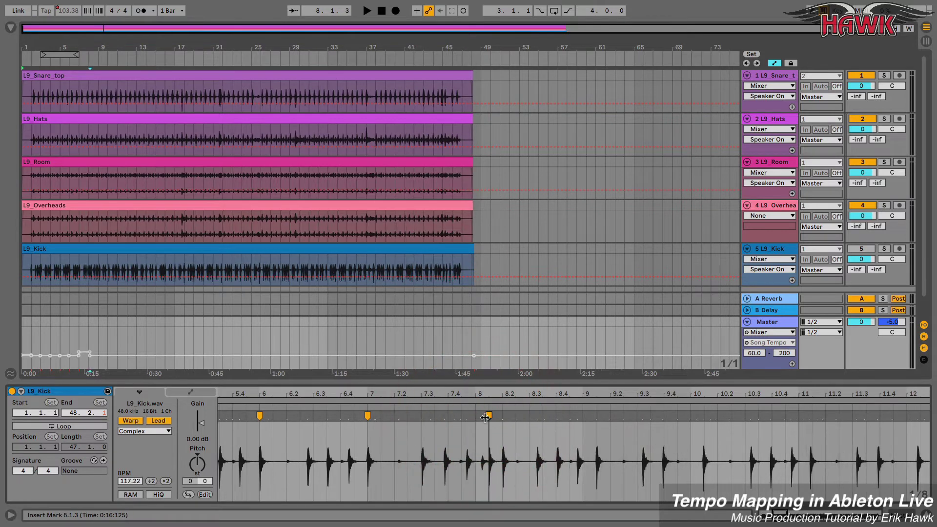
{"action": "double_click", "coordinate": [583, 416]}
{"action": "double_click", "coordinate": [690, 416]}
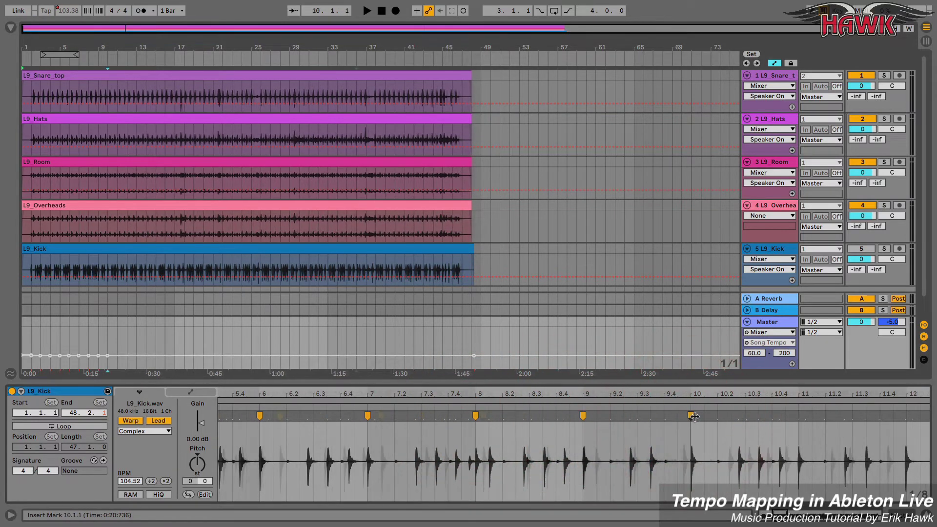
{"action": "double_click", "coordinate": [805, 415]}
{"action": "scroll", "coordinate": [686, 415], "scroll_direction": "right", "scroll_amount": 5}
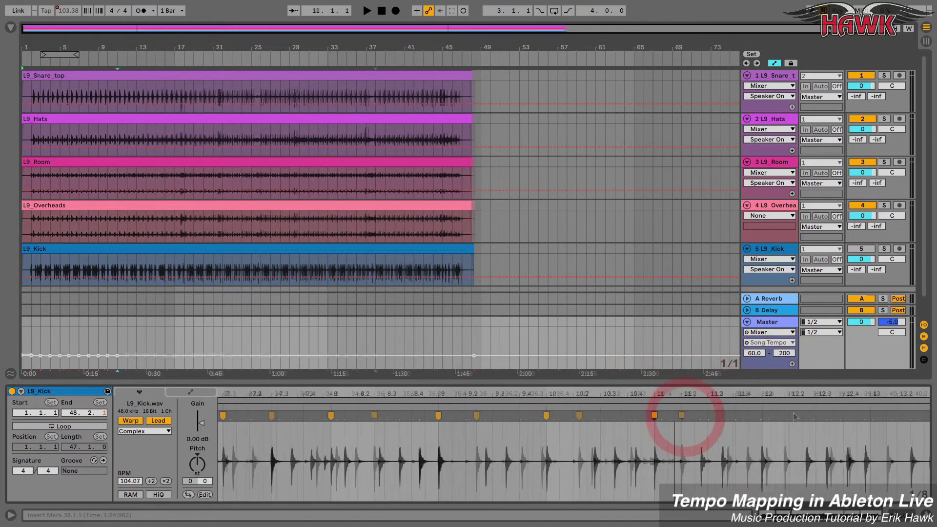
{"action": "left_click_drag", "start_coordinate": [502, 415], "coordinate": [538, 417]}
{"action": "double_click", "coordinate": [627, 414]}
Add kick warp markers on bars 43 through 47, then zoom out to the whole clip
{"action": "scroll", "coordinate": [815, 402], "scroll_direction": "right", "scroll_amount": 15}
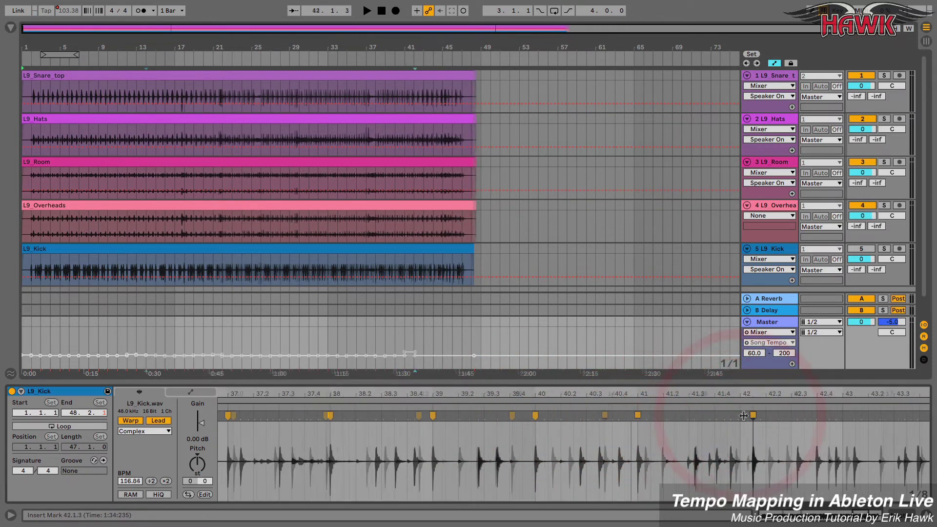
{"action": "left_click_drag", "start_coordinate": [815, 401], "coordinate": [458, 397]}
{"action": "double_click", "coordinate": [487, 416]}
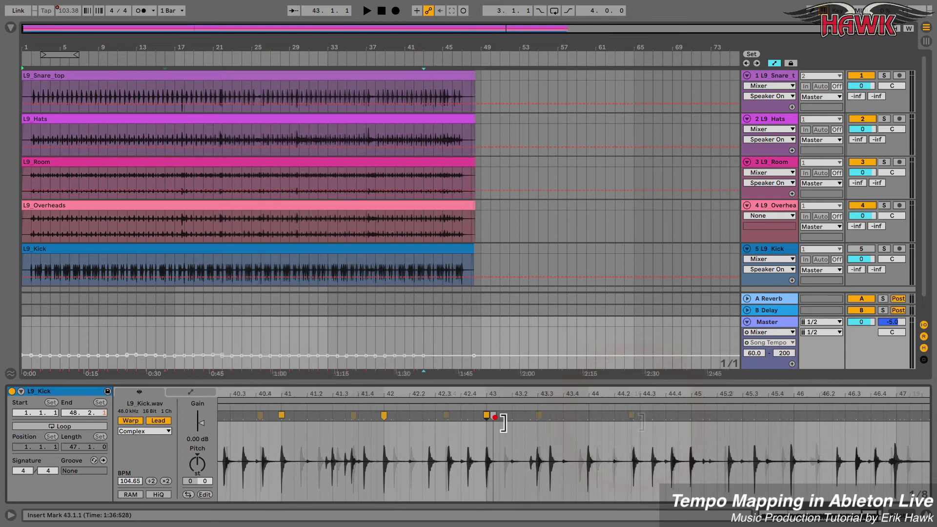
{"action": "double_click", "coordinate": [588, 417]}
{"action": "double_click", "coordinate": [690, 416]}
{"action": "scroll", "coordinate": [676, 416], "scroll_direction": "right", "scroll_amount": 5}
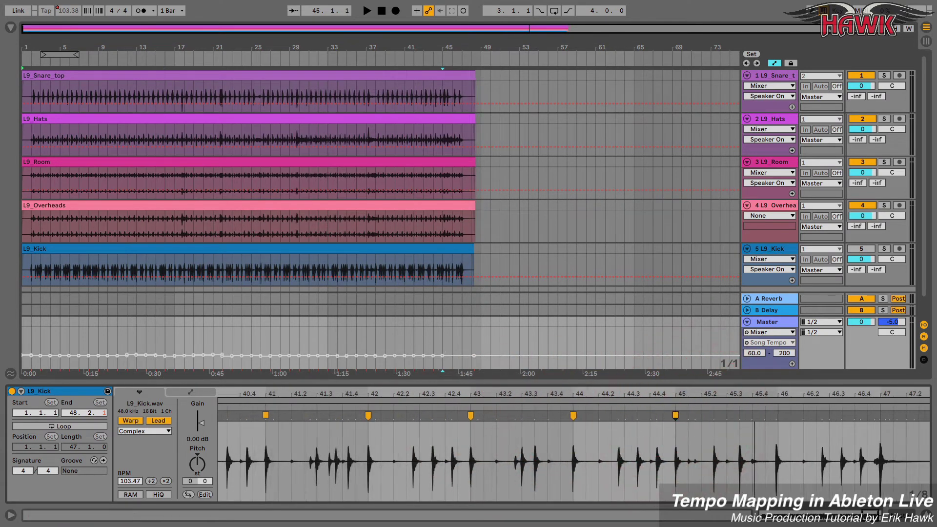
{"action": "double_click", "coordinate": [682, 416]}
{"action": "double_click", "coordinate": [785, 416]}
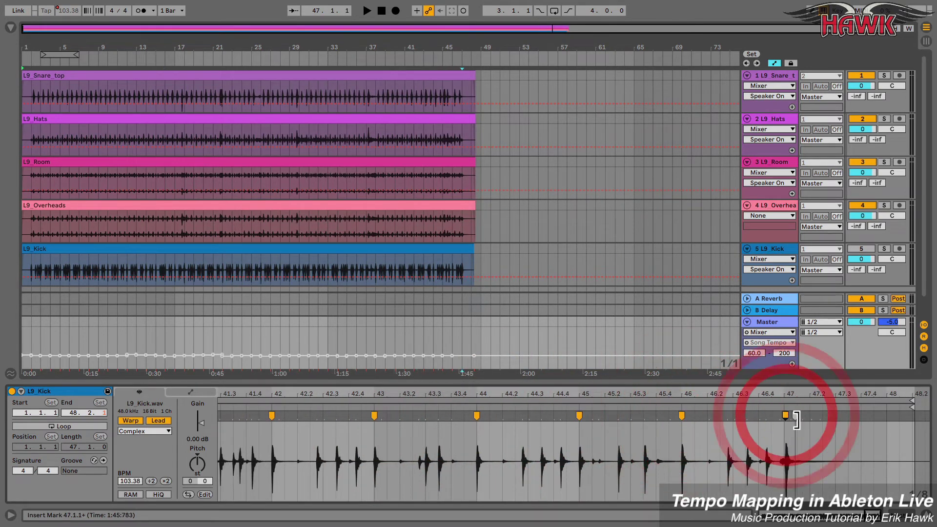
{"action": "left_click_drag", "start_coordinate": [679, 397], "coordinate": [914, 397]}
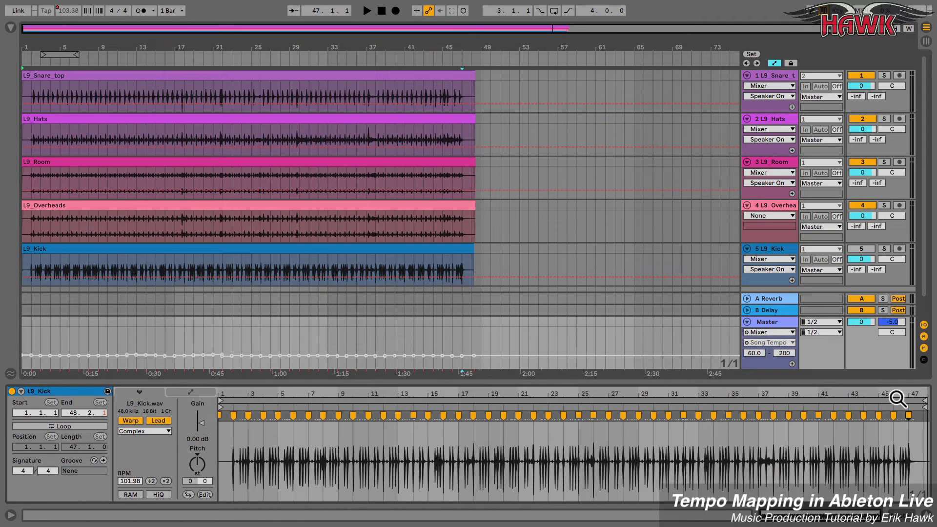
Fit the whole song into the arrangement view
{"action": "left_click_drag", "start_coordinate": [676, 28], "coordinate": [675, 11]}
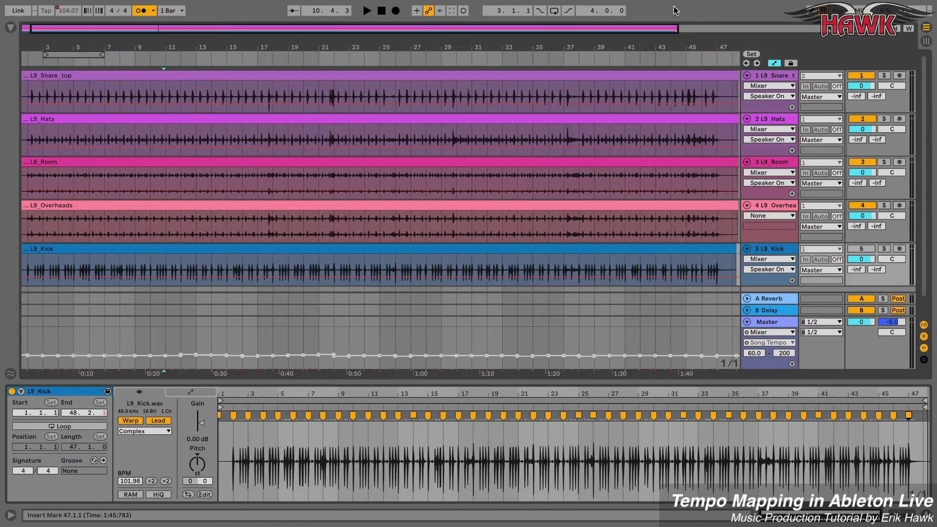
Preview the Djembe 120 bpm loop from the Core Library and drop it onto a new track
{"action": "left_click", "coordinate": [9, 28]}
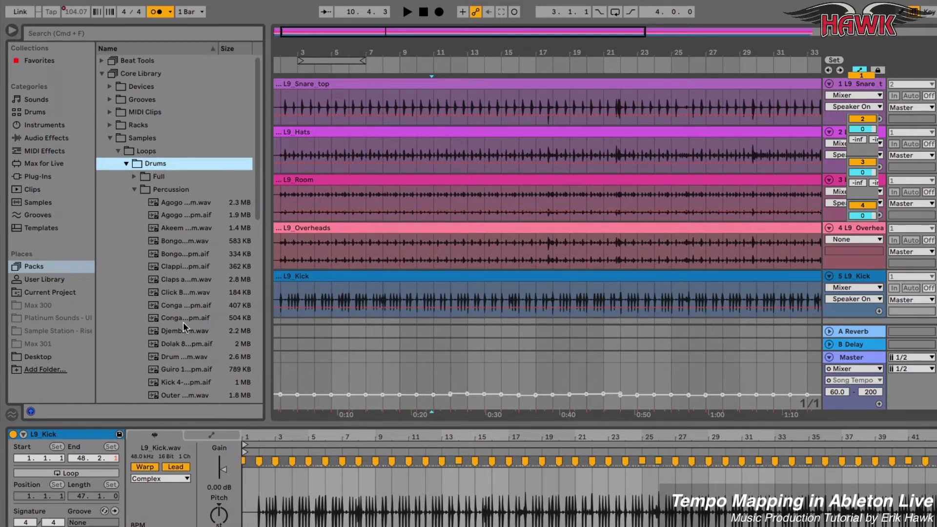
{"action": "left_click", "coordinate": [154, 331]}
{"action": "scroll", "coordinate": [513, 262], "scroll_direction": "down", "scroll_amount": 1}
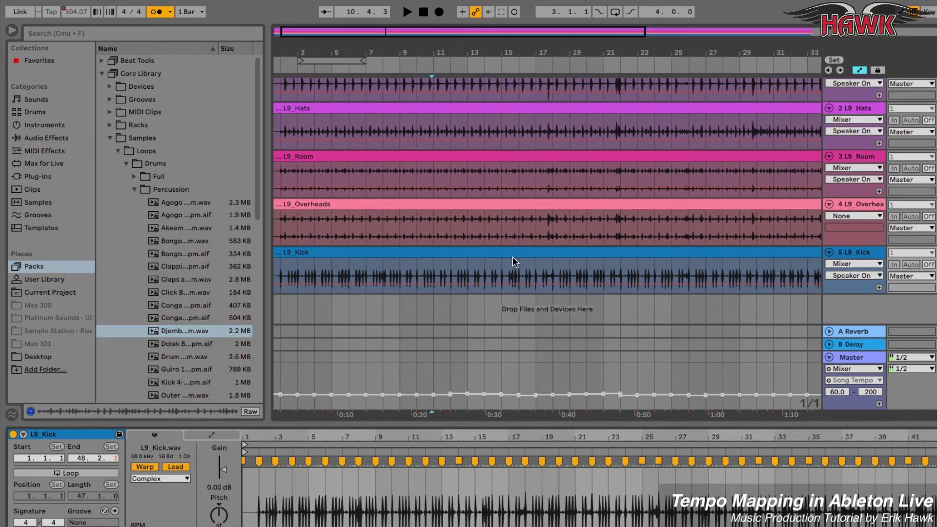
{"action": "left_click_drag", "start_coordinate": [157, 329], "coordinate": [298, 311]}
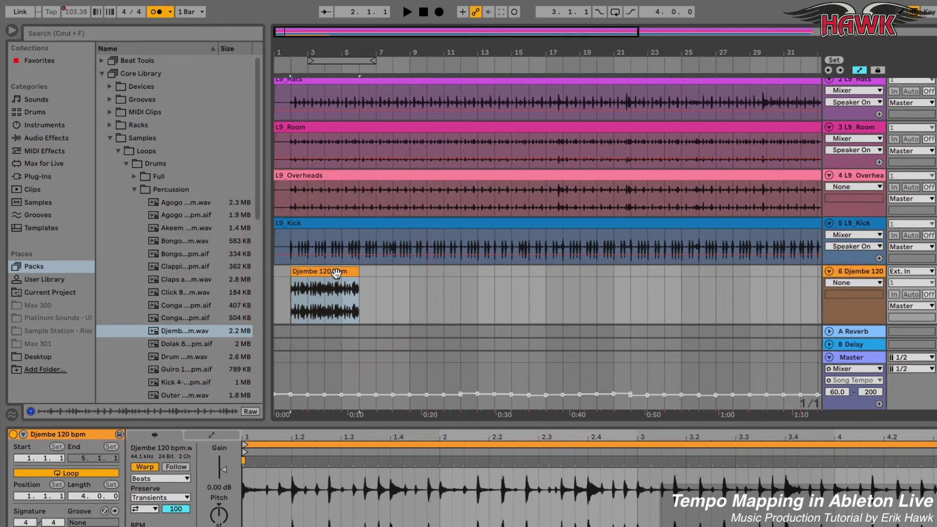
Duplicate the djembe clip into four copies and audition it from bar 2 with the drums
{"action": "key", "text": "super+d"}
{"action": "key", "text": "super+d"}
{"action": "key", "text": "super+d"}
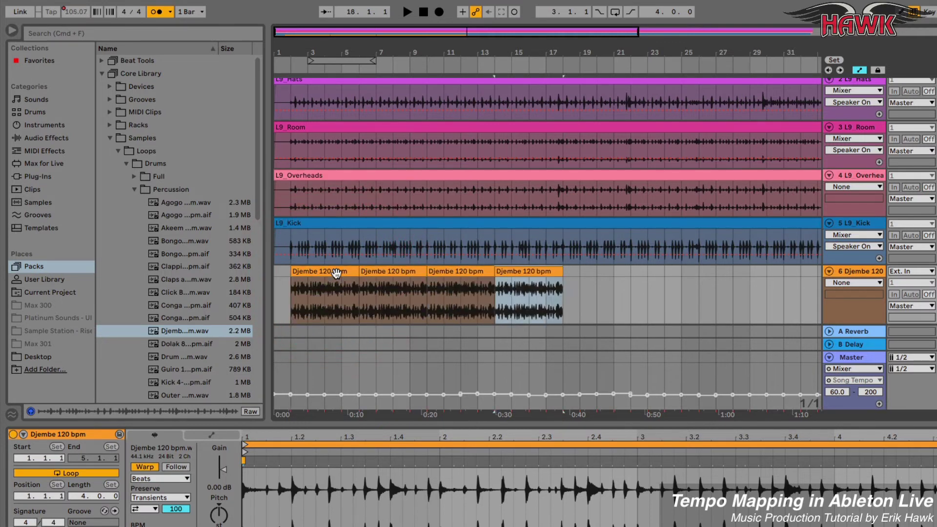
{"action": "left_click", "coordinate": [293, 70]}
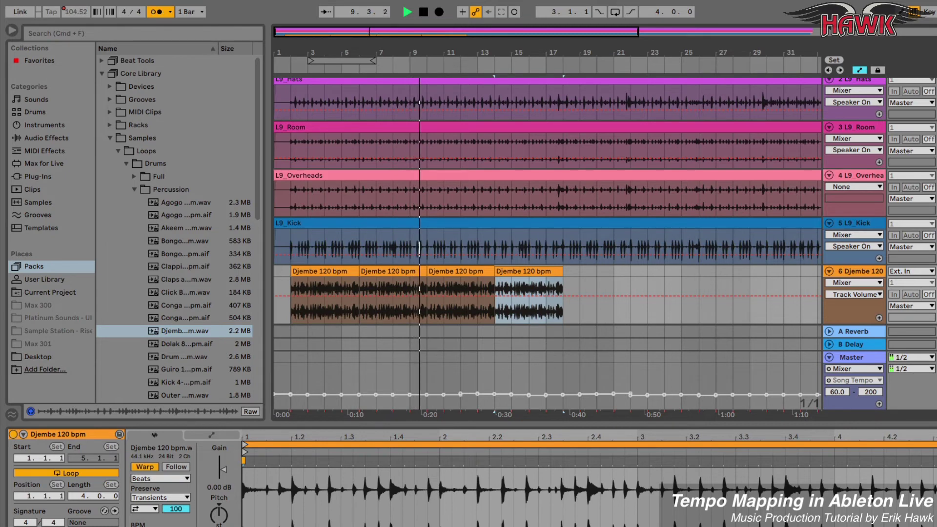
{"action": "key", "text": "space"}
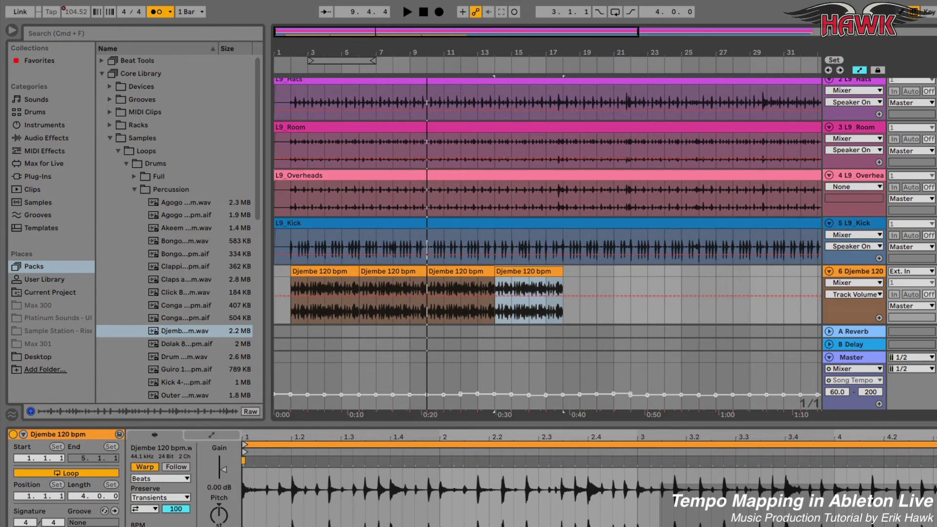